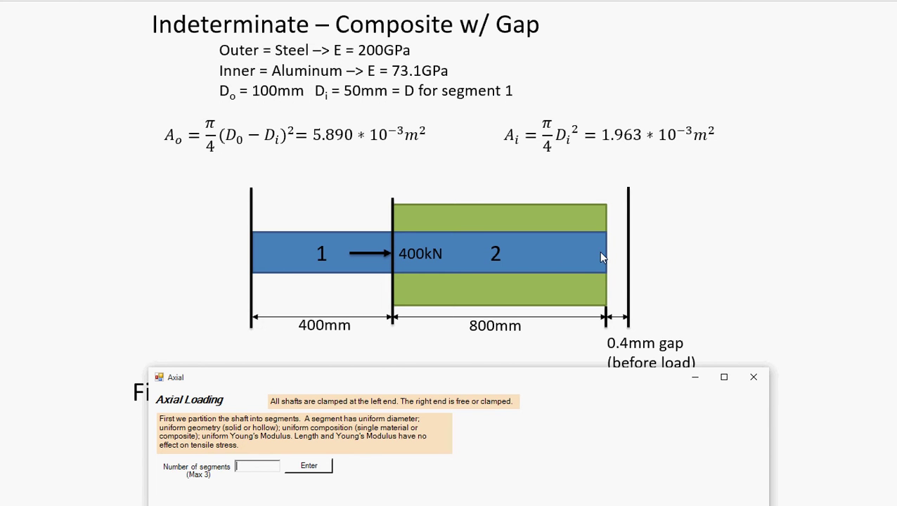
Step: Set the number of shaft segments to 2
{"action": "left_click_drag", "start_coordinate": [476, 373], "coordinate": [548, 267]}
{"action": "type", "text": "2"}
{"action": "left_click", "coordinate": [381, 362]}
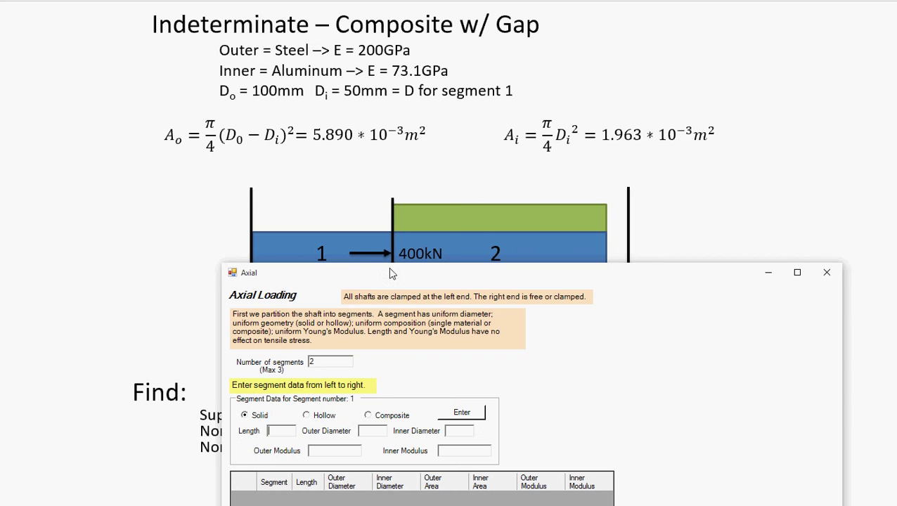
{"action": "left_click_drag", "start_coordinate": [391, 274], "coordinate": [523, 54]}
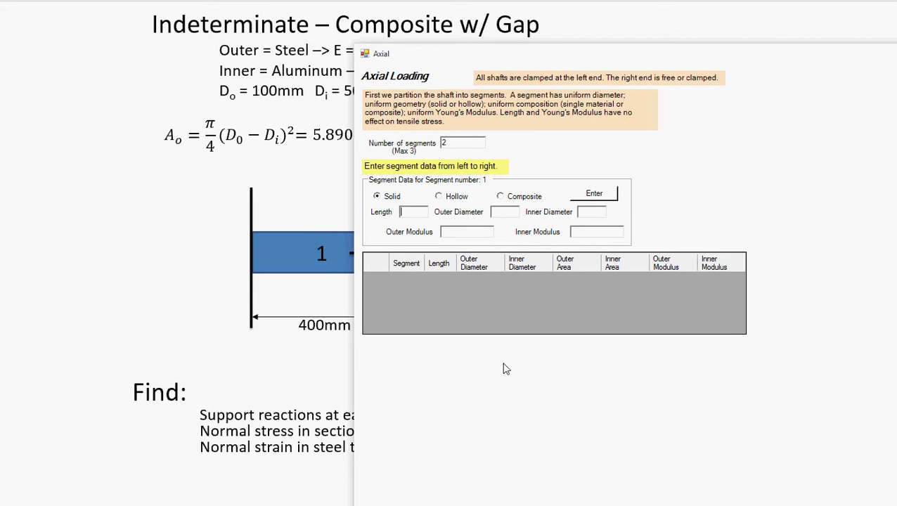
{"action": "left_click_drag", "start_coordinate": [451, 58], "coordinate": [529, 39]}
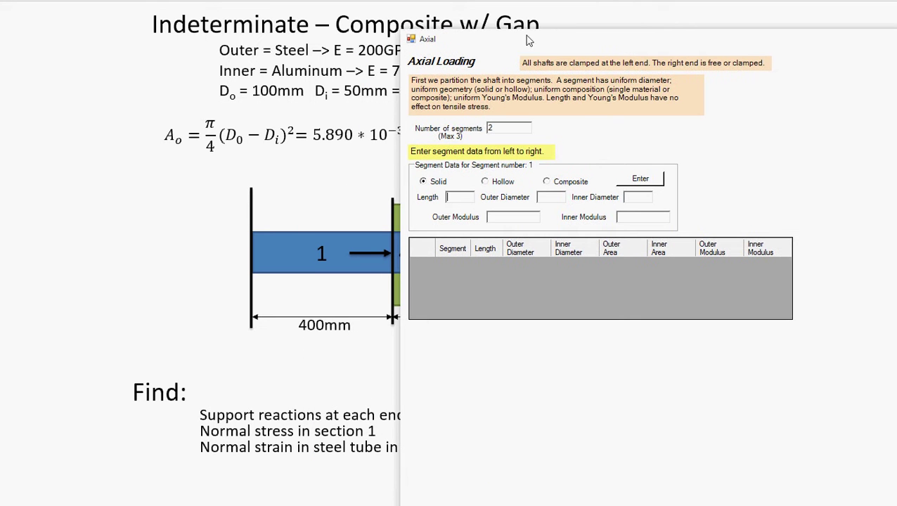
{"action": "left_click", "coordinate": [463, 197]}
{"action": "type", "text": "0.4"}
{"action": "left_click", "coordinate": [541, 196]}
{"action": "type", "text": "0.05"}
{"action": "left_click", "coordinate": [510, 217]}
{"action": "left_click_drag", "start_coordinate": [481, 42], "coordinate": [479, 104]}
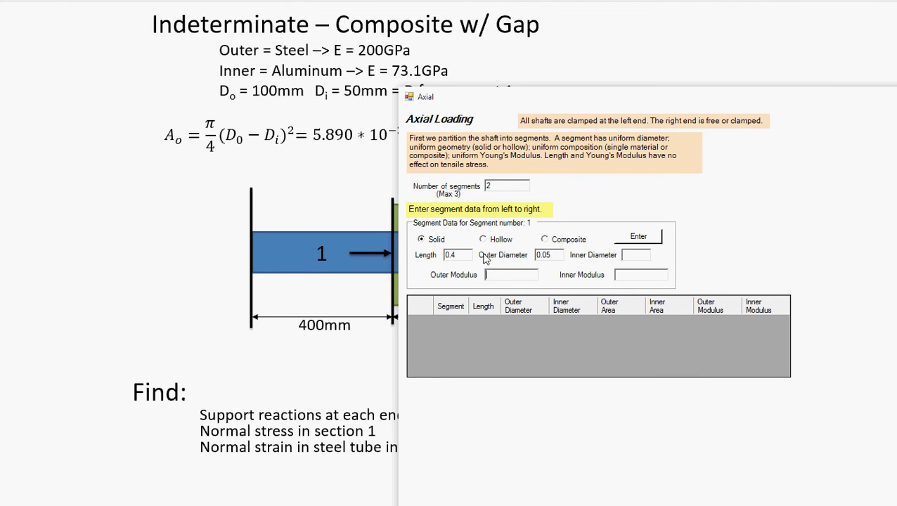
{"action": "type", "text": "73100000000"}
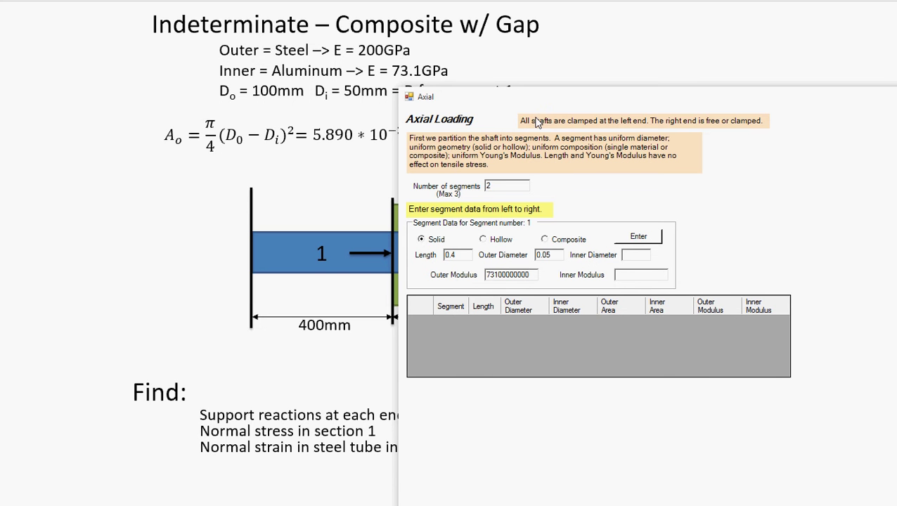
Step: Submit segment 1's data and confirm its area of 0.001963 to add it to the table
{"action": "left_click_drag", "start_coordinate": [495, 99], "coordinate": [279, 75]}
{"action": "left_click", "coordinate": [430, 214]}
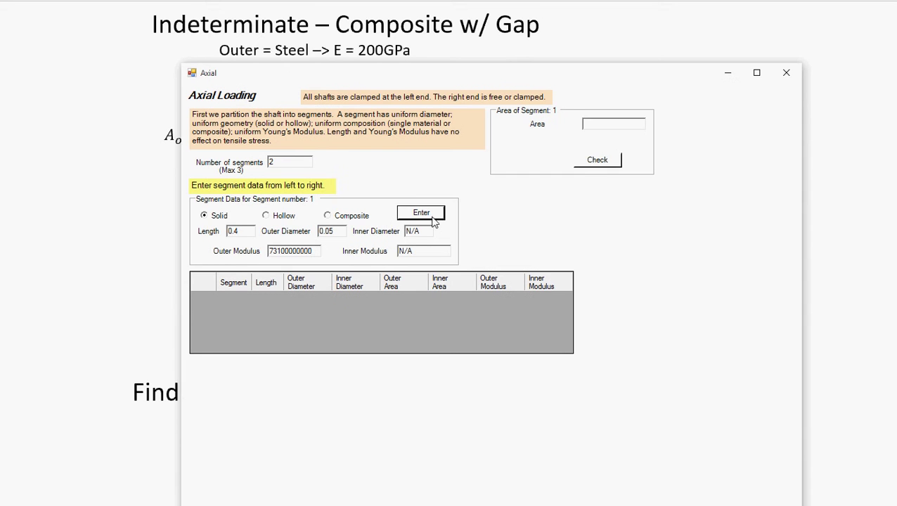
{"action": "left_click", "coordinate": [578, 125]}
{"action": "left_click_drag", "start_coordinate": [502, 77], "coordinate": [494, 191]}
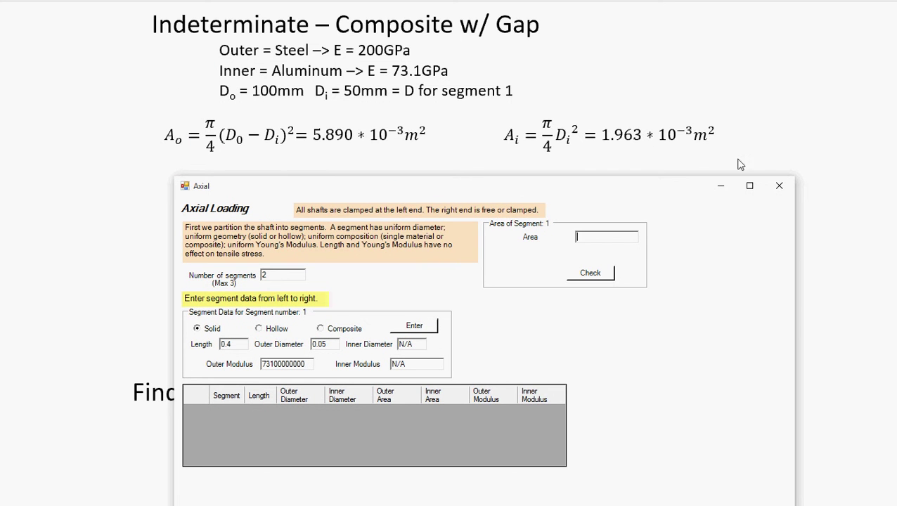
{"action": "type", "text": "0.001963"}
{"action": "left_click", "coordinate": [594, 274]}
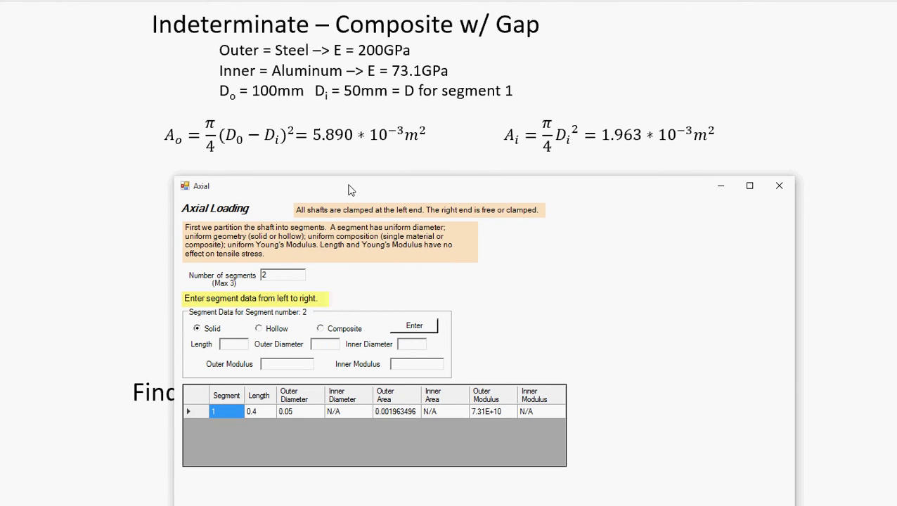
{"action": "left_click_drag", "start_coordinate": [351, 189], "coordinate": [464, 80]}
{"action": "left_click", "coordinate": [389, 222]}
{"action": "left_click_drag", "start_coordinate": [389, 86], "coordinate": [355, 136]}
{"action": "left_click", "coordinate": [272, 282]}
{"action": "type", "text": "0.8"}
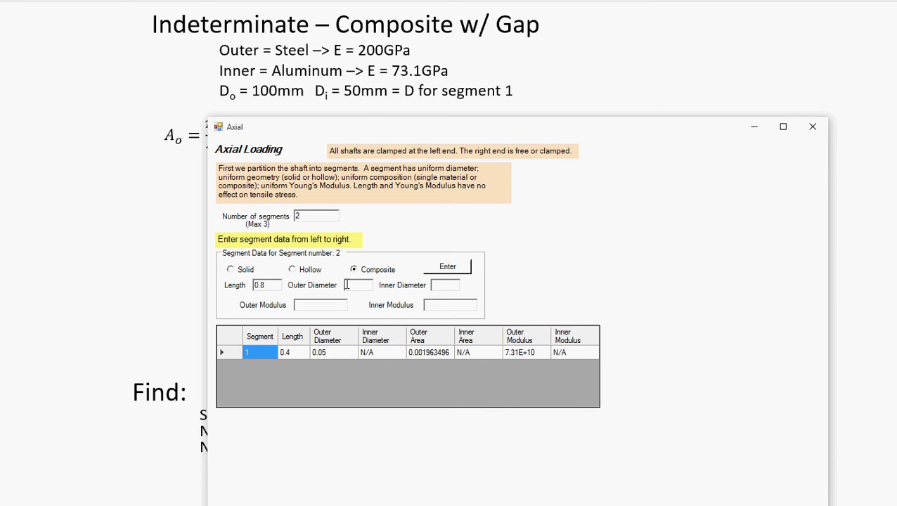
{"action": "left_click", "coordinate": [346, 284]}
{"action": "type", "text": "0.1"}
{"action": "left_click", "coordinate": [446, 284]}
{"action": "type", "text": "0.05"}
{"action": "left_click", "coordinate": [316, 304]}
{"action": "type", "text": "200000000000"}
{"action": "left_click", "coordinate": [424, 308]}
{"action": "type", "text": "73100000000"}
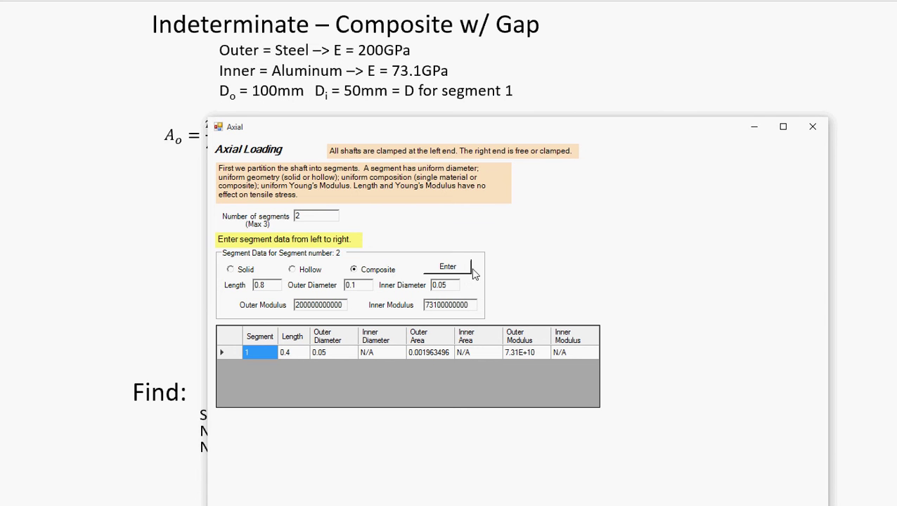
Step: Submit segment 2 and enter its outer area 0.005890 and inner area 0.001963
{"action": "left_click", "coordinate": [455, 271]}
{"action": "left_click_drag", "start_coordinate": [537, 136], "coordinate": [461, 183]}
{"action": "left_click", "coordinate": [559, 229]}
{"action": "type", "text": "0.0058"}
{"action": "type", "text": "90"}
{"action": "type", "text": "0.001963496"}
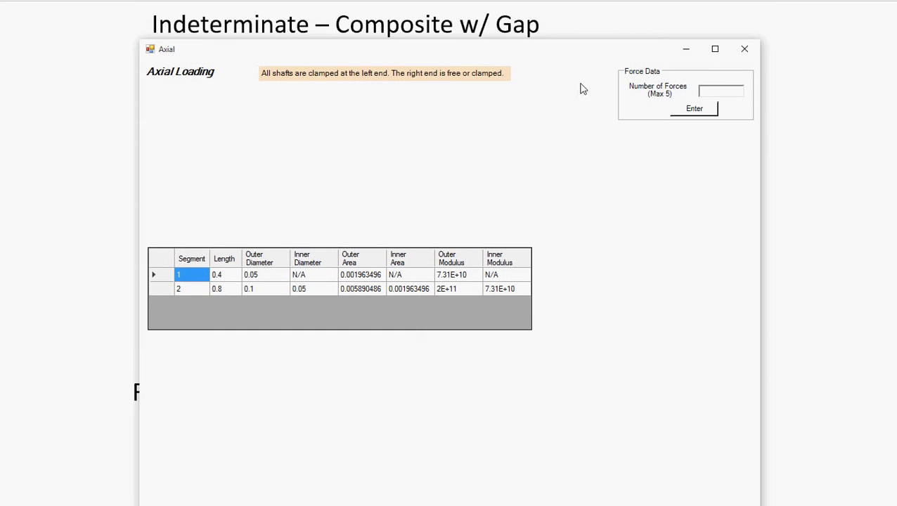
Step: Add a single force of 400000 at location 0.4 to the force table
{"action": "left_click", "coordinate": [709, 89]}
{"action": "type", "text": "1"}
{"action": "left_click", "coordinate": [705, 109]}
{"action": "type", "text": "0.4"}
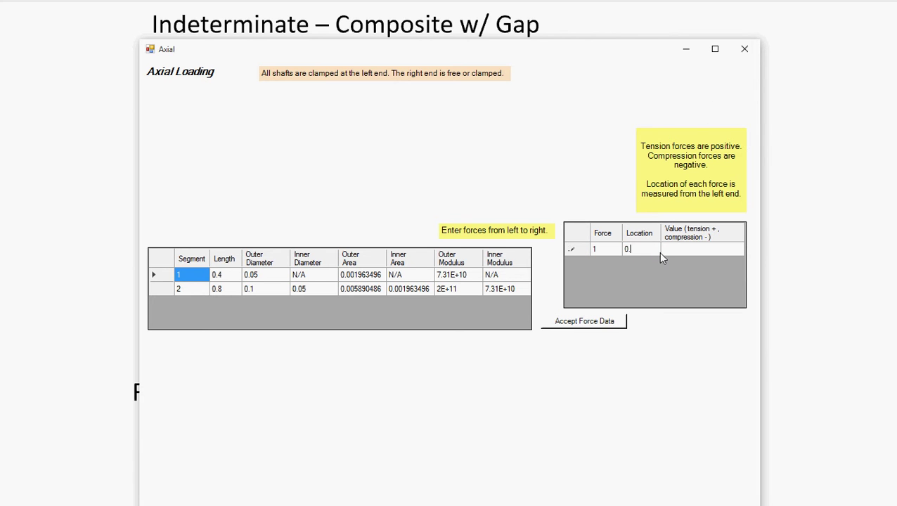
{"action": "left_click", "coordinate": [699, 251]}
{"action": "type", "text": "400000"}
{"action": "left_click_drag", "start_coordinate": [498, 56], "coordinate": [501, 374]}
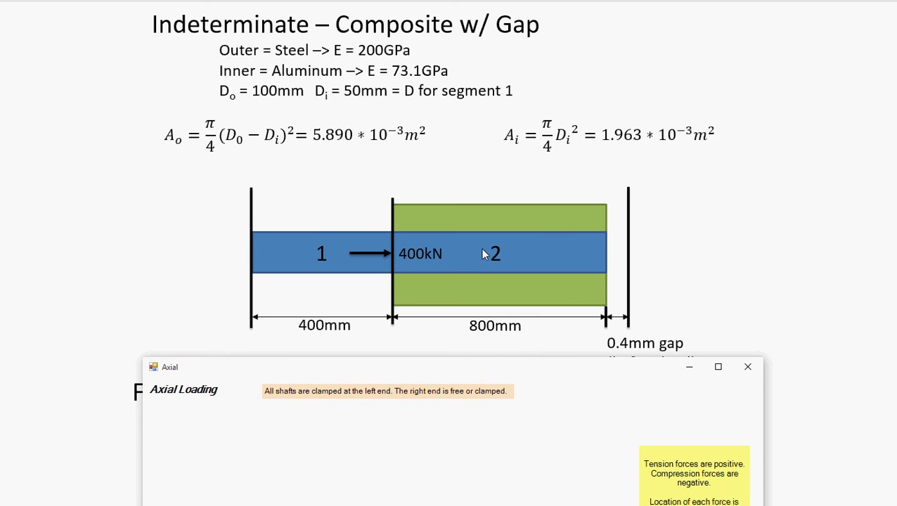
Step: Accept the force data and clamp both shaft ends, giving the right clamp a 0.0004 gap
{"action": "left_click_drag", "start_coordinate": [411, 374], "coordinate": [417, 79]}
{"action": "left_click", "coordinate": [585, 344]}
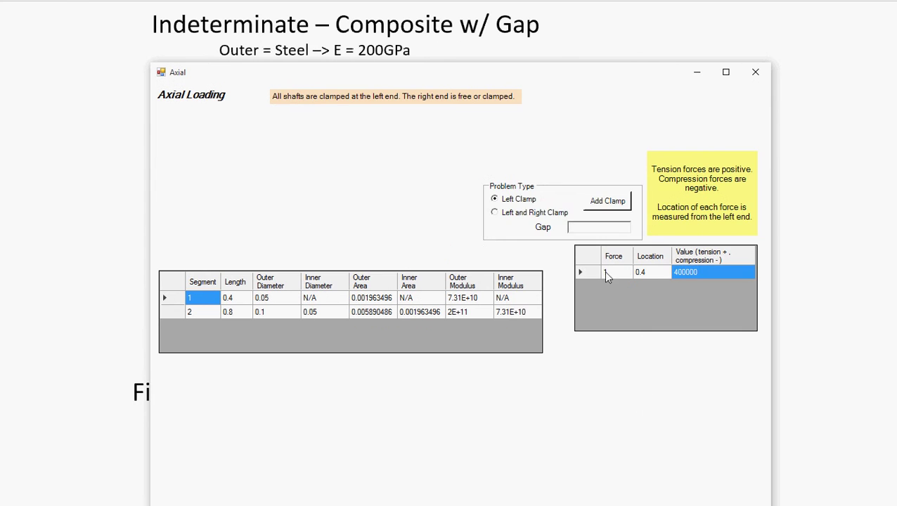
{"action": "left_click", "coordinate": [521, 213]}
{"action": "left_click", "coordinate": [605, 229]}
{"action": "type", "text": "0.0004"}
{"action": "left_click", "coordinate": [608, 202]}
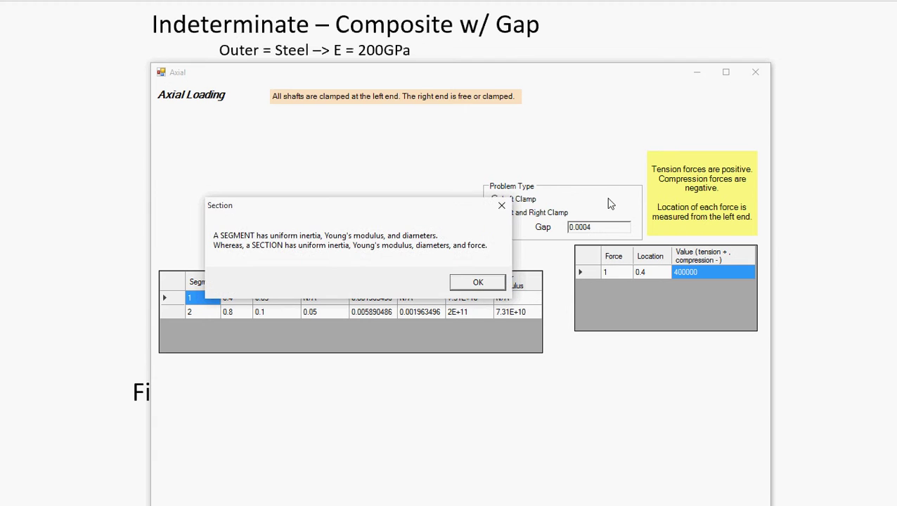
{"action": "left_click", "coordinate": [464, 285]}
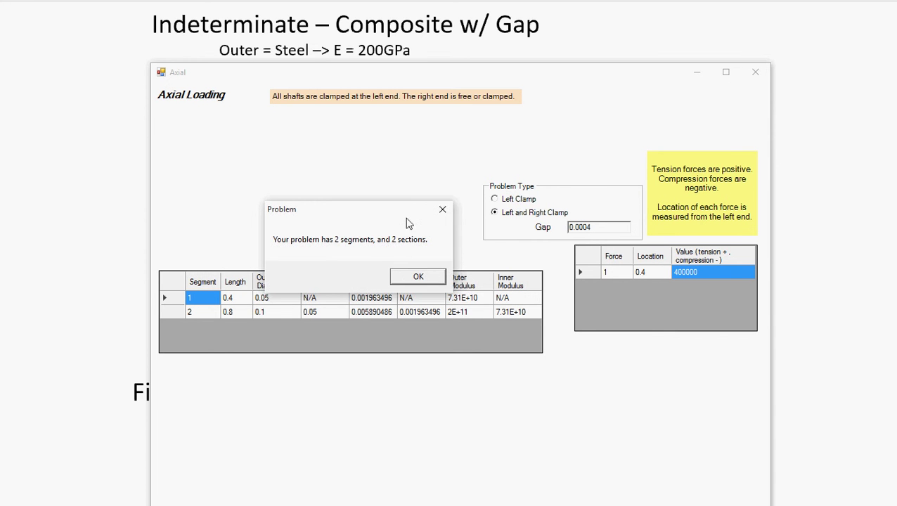
{"action": "left_click_drag", "start_coordinate": [406, 218], "coordinate": [436, 231]}
{"action": "left_click", "coordinate": [450, 287]}
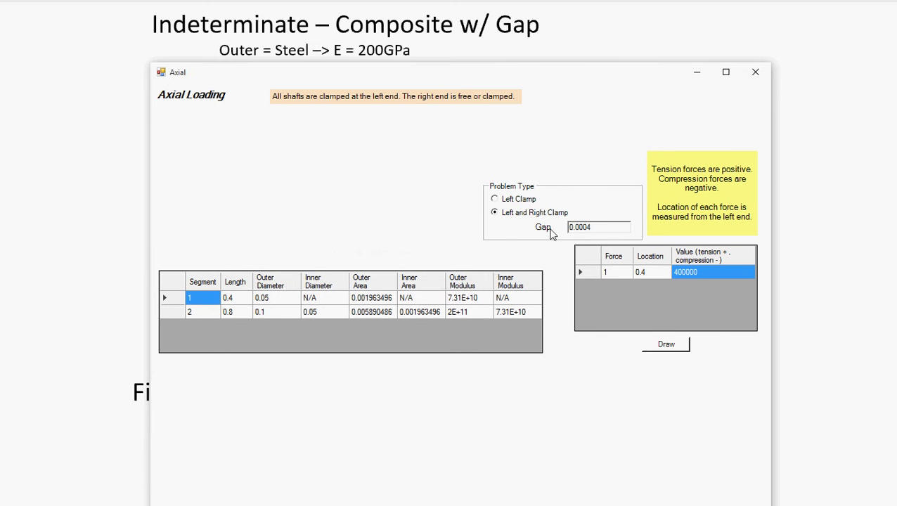
{"action": "mouse_move", "coordinate": [490, 74]}
{"action": "left_mouse_down"}
{"action": "mouse_move", "coordinate": [483, 0]}
{"action": "mouse_move", "coordinate": [474, 0]}
{"action": "left_mouse_up"}
Step: Draw the step diagrams so the Step 1 elongation table appears
{"action": "left_click", "coordinate": [631, 198]}
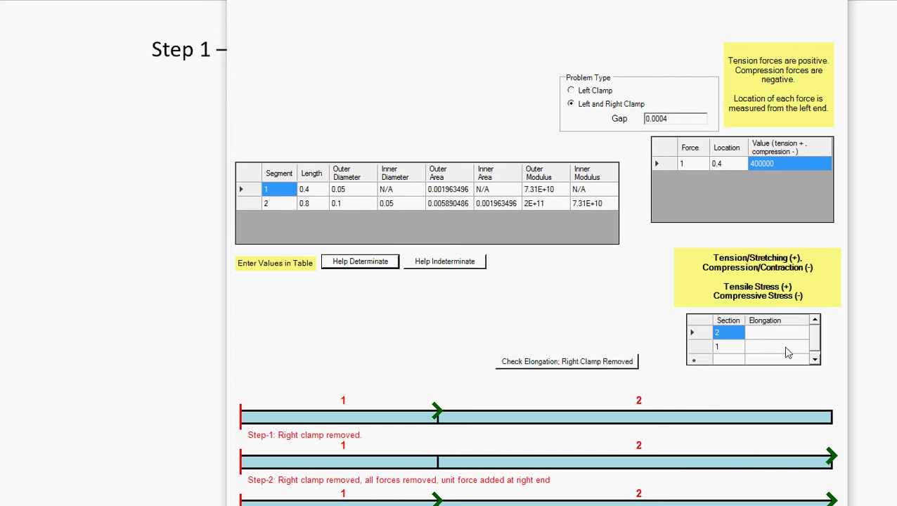
Step: Enter elongations 0 for section 2 and 0.001115 for section 1, then check them with the right clamp removed
{"action": "left_click", "coordinate": [764, 333]}
{"action": "left_click", "coordinate": [764, 332]}
{"action": "type", "text": "0"}
{"action": "left_click", "coordinate": [597, 362]}
{"action": "left_click", "coordinate": [459, 292]}
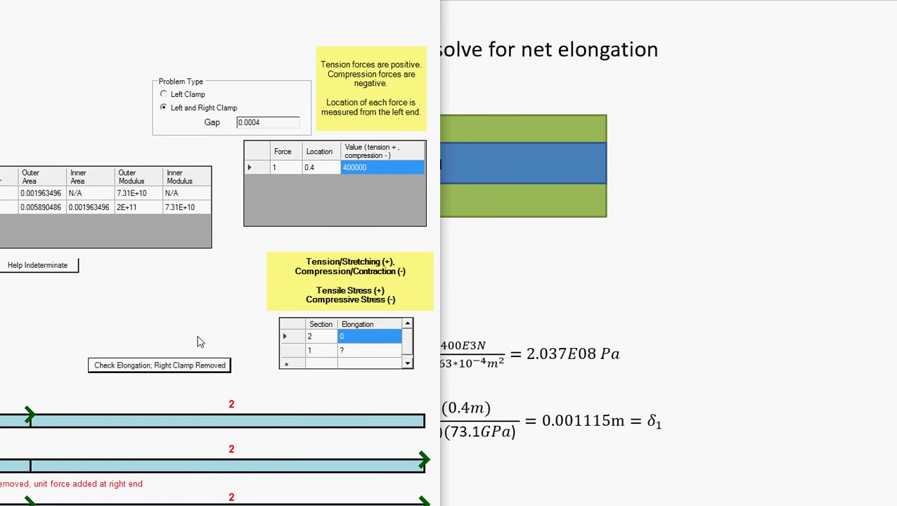
{"action": "left_click", "coordinate": [358, 351]}
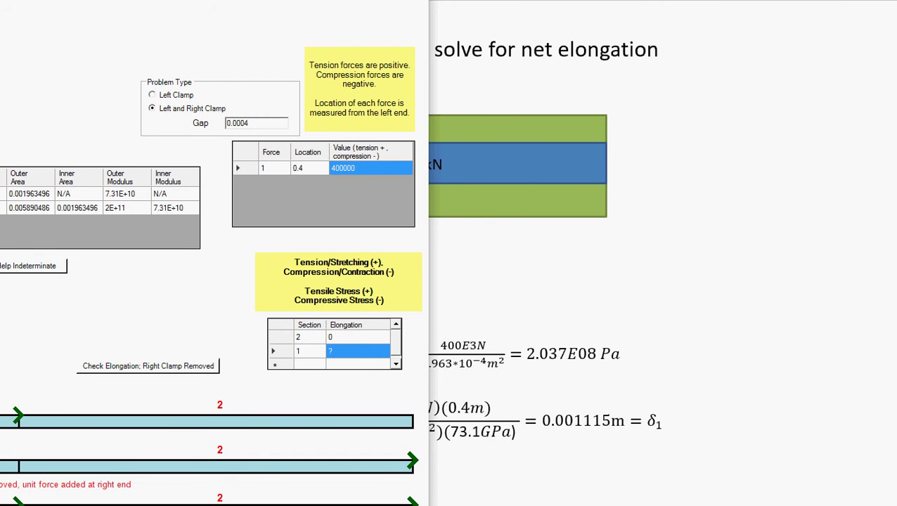
{"action": "type", "text": "0.0011"}
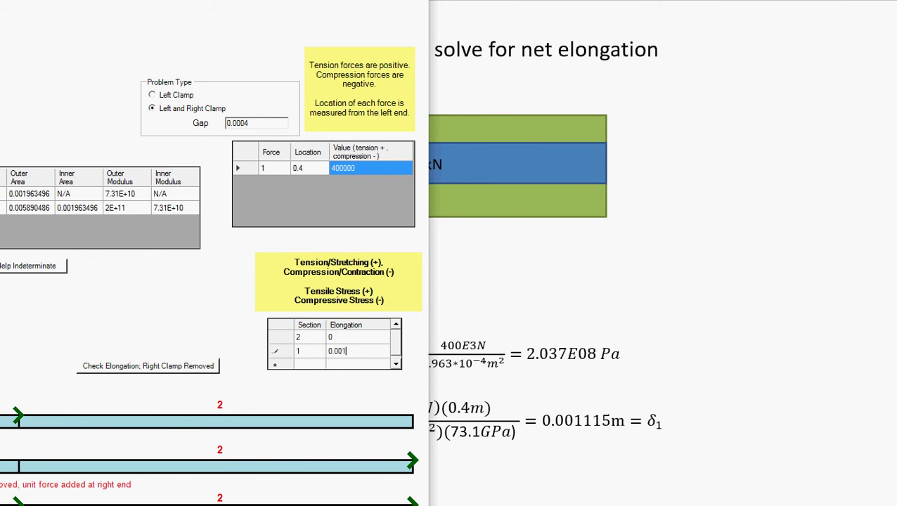
{"action": "type", "text": "15"}
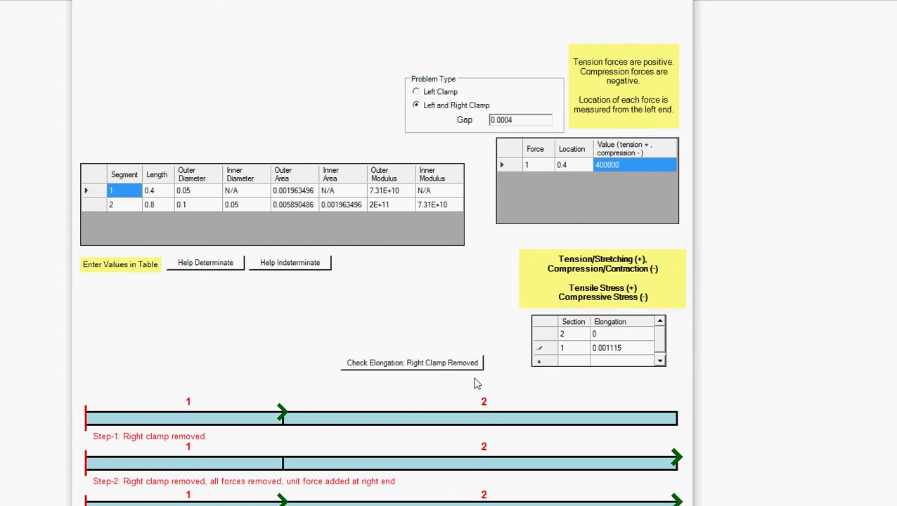
{"action": "left_click", "coordinate": [444, 363]}
{"action": "left_click", "coordinate": [406, 281]}
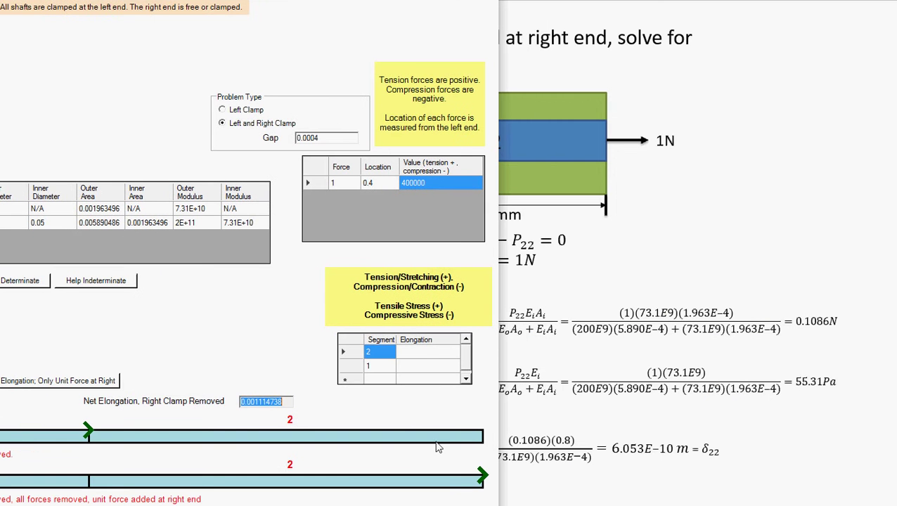
Step: Enter unit-force elongations 0.0000000006053 (segment 2) and 0.000000002787 (segment 1) and check them
{"action": "left_click", "coordinate": [426, 353]}
{"action": "type", "text": "0."}
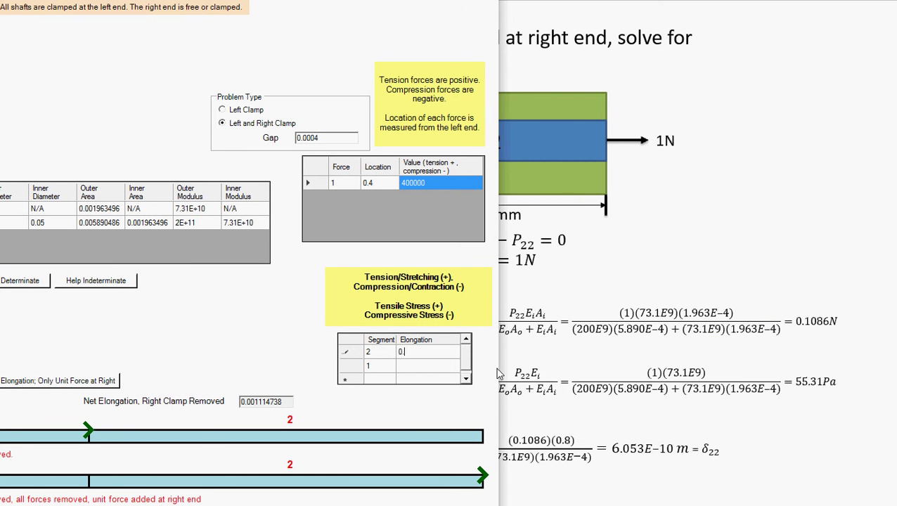
{"action": "type", "text": "0000000006053"}
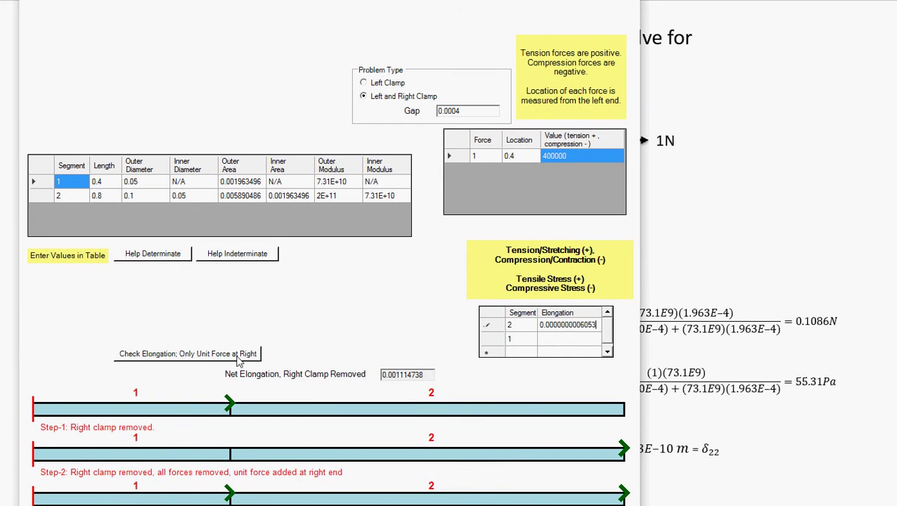
{"action": "left_click", "coordinate": [239, 356]}
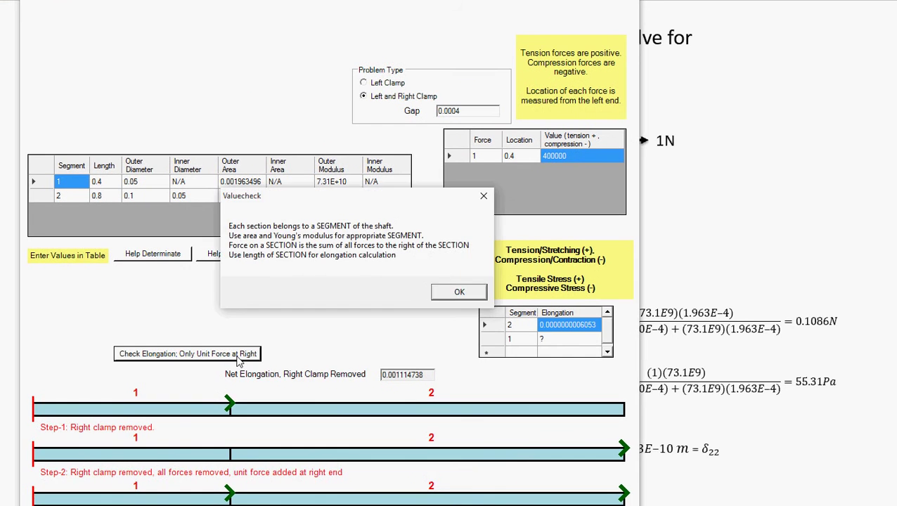
{"action": "left_click", "coordinate": [448, 293]}
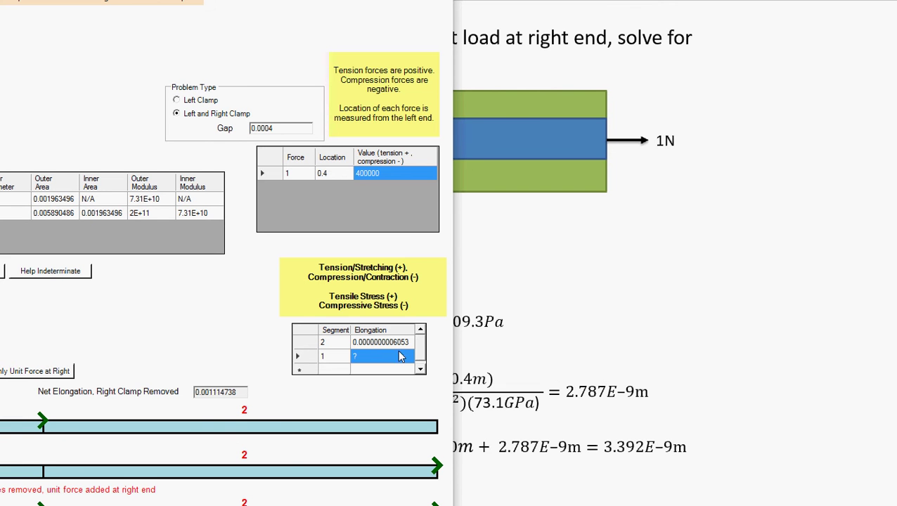
{"action": "type", "text": "0.00000000"}
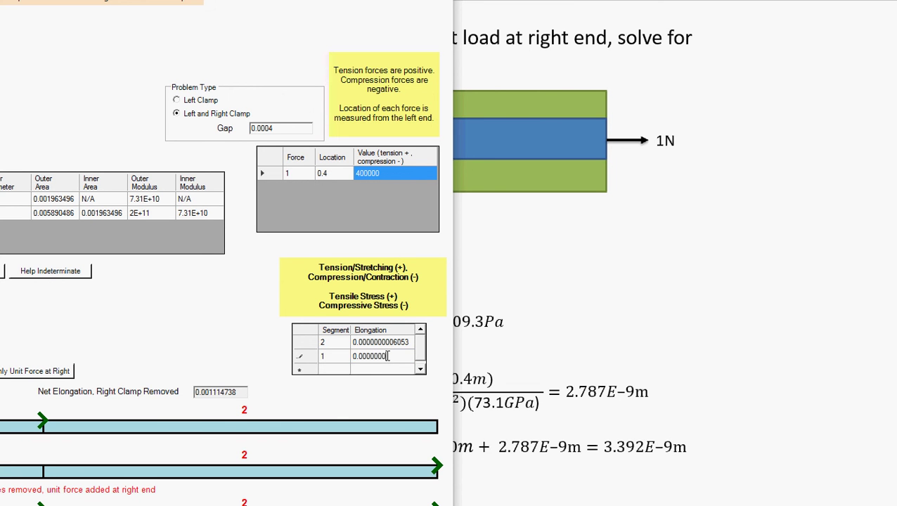
{"action": "type", "text": "2787"}
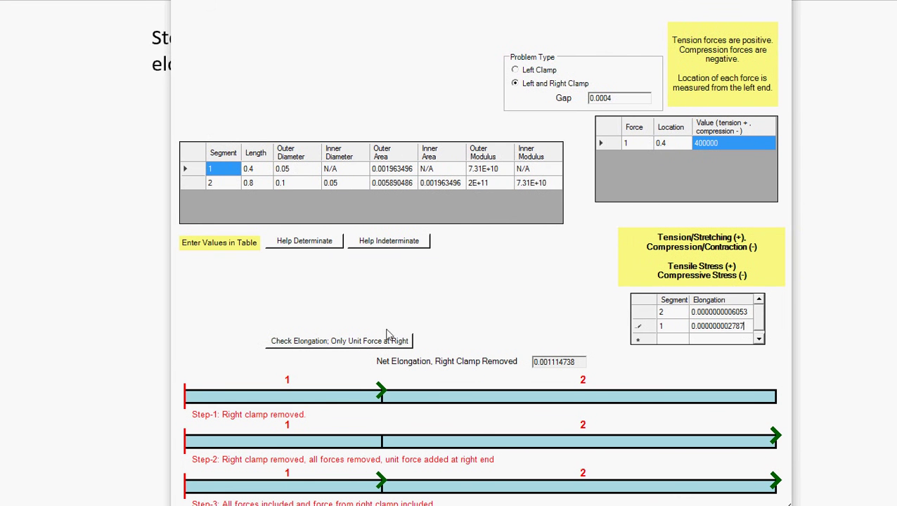
{"action": "left_click", "coordinate": [272, 366]}
{"action": "left_click", "coordinate": [396, 276]}
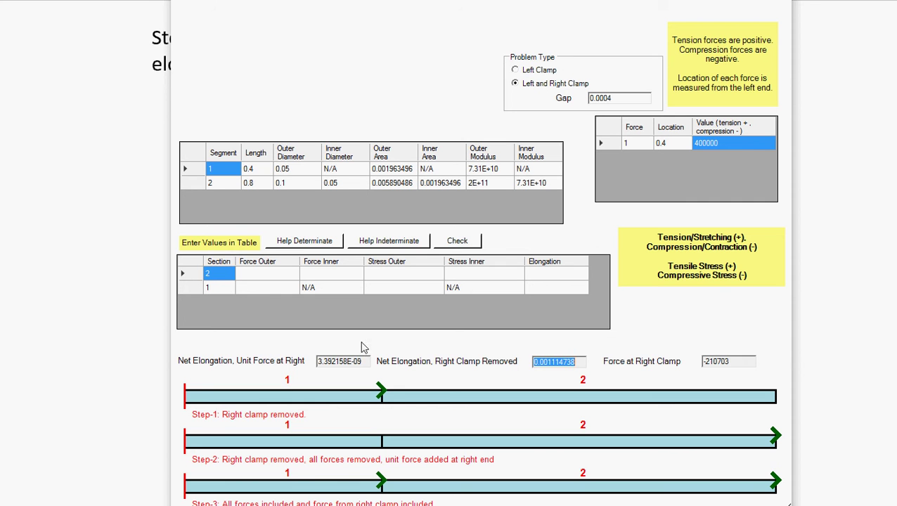
{"action": "left_click", "coordinate": [332, 360]}
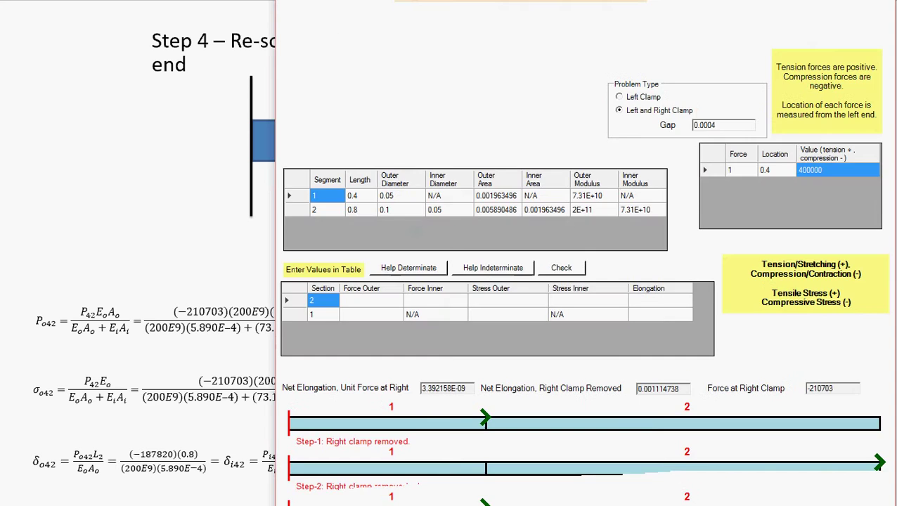
Step: Type section 2's forces -187820 (outer) and -22883 (inner), plus outer stress -31890000
{"action": "left_click", "coordinate": [347, 301]}
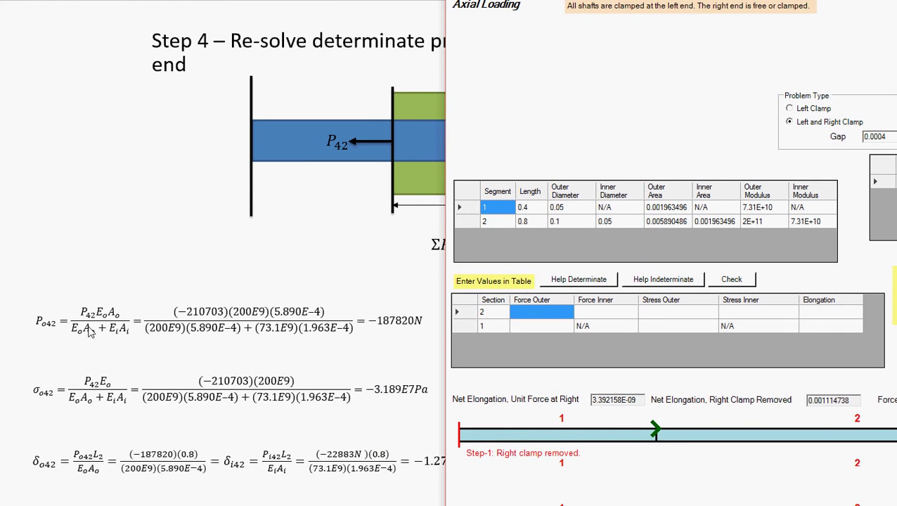
{"action": "left_click", "coordinate": [594, 312]}
{"action": "left_click", "coordinate": [530, 320]}
{"action": "type", "text": "-1"}
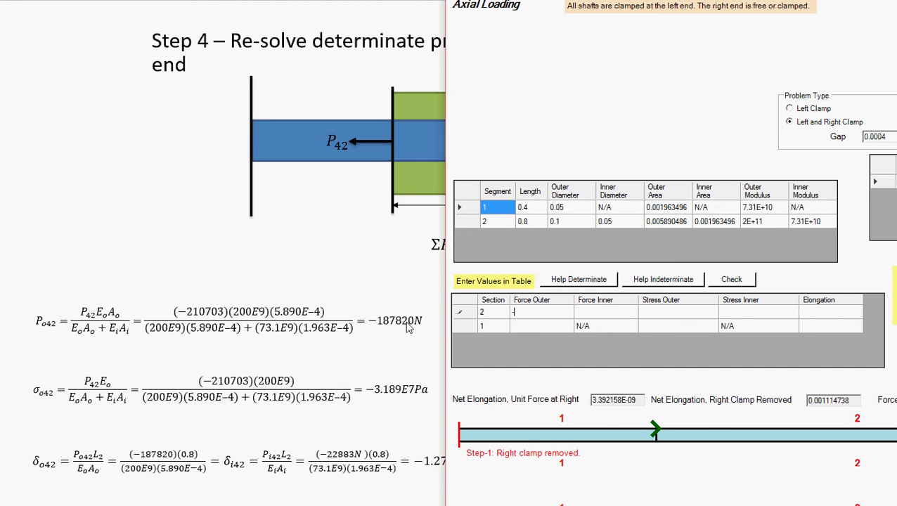
{"action": "type", "text": "87820"}
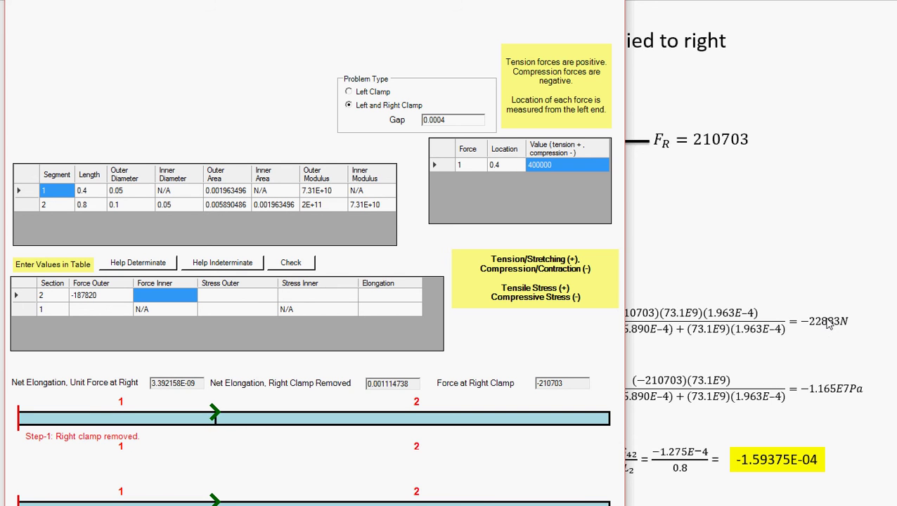
{"action": "type", "text": "-22"}
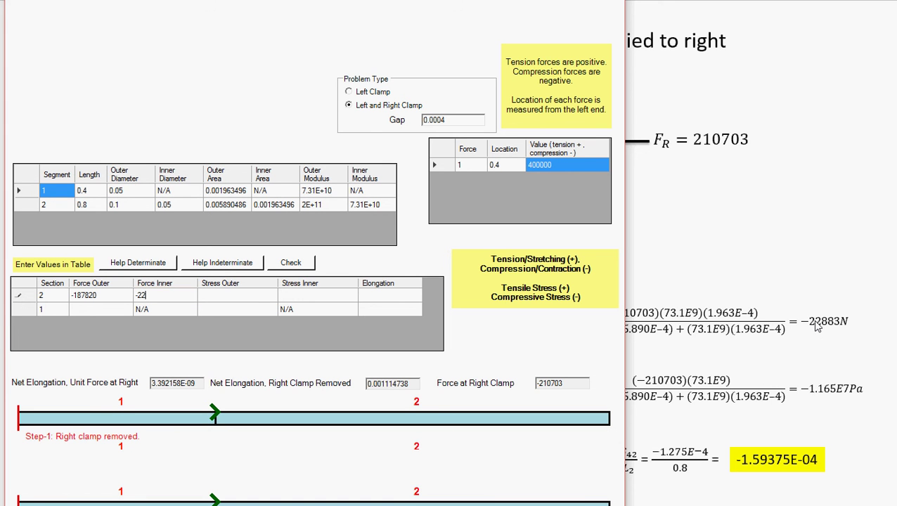
{"action": "type", "text": "883"}
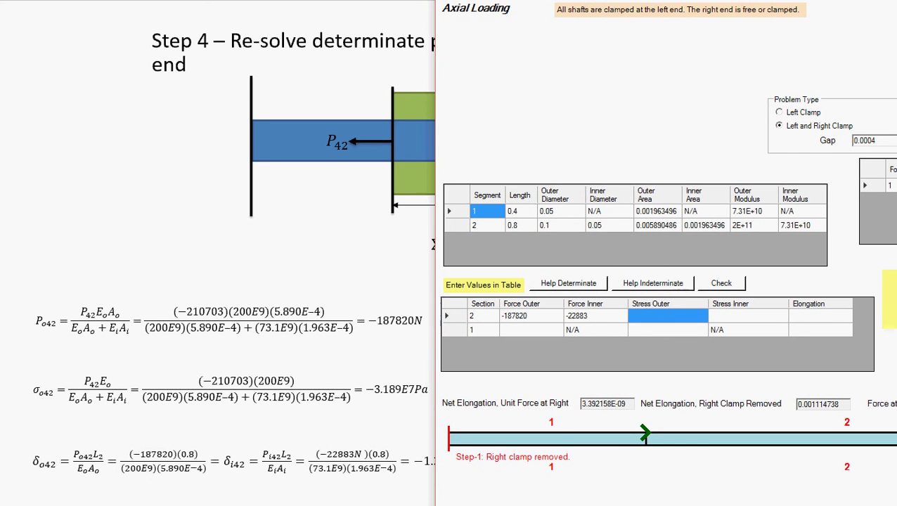
{"action": "type", "text": "-"}
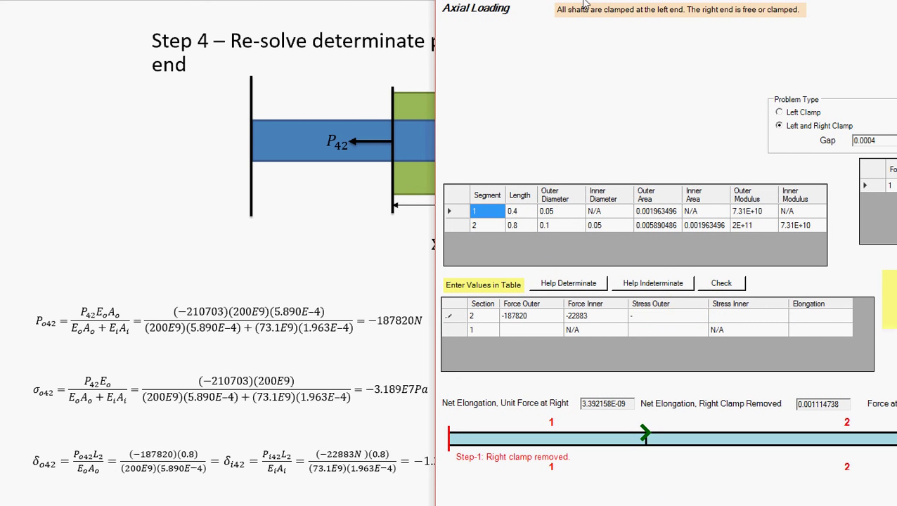
{"action": "type", "text": "31890000"}
Step: Enter section 2's inner stress -11650000 and elongation -0.0001275, then check the row
{"action": "left_click", "coordinate": [730, 318]}
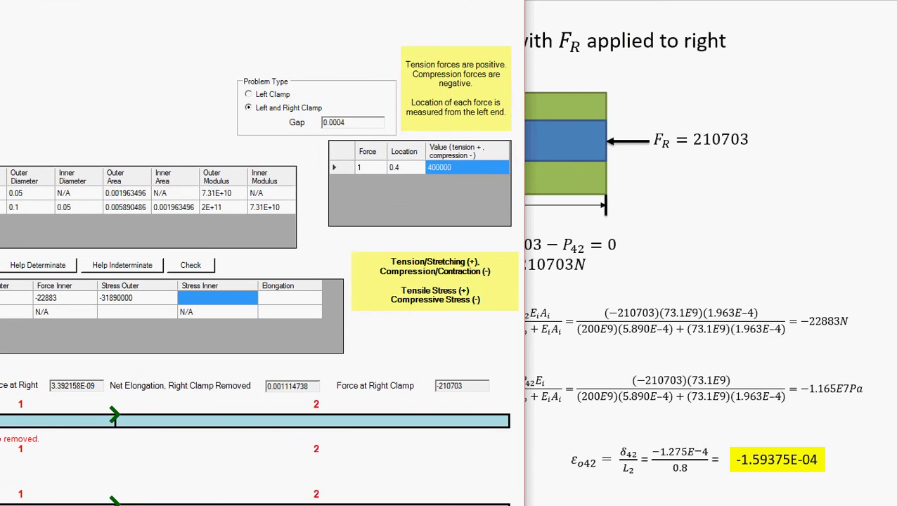
{"action": "type", "text": "-"}
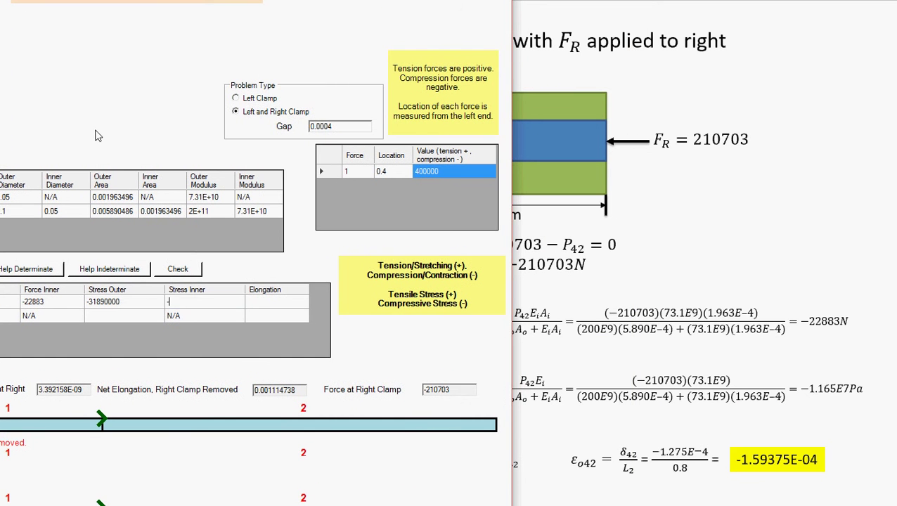
{"action": "type", "text": "11650000"}
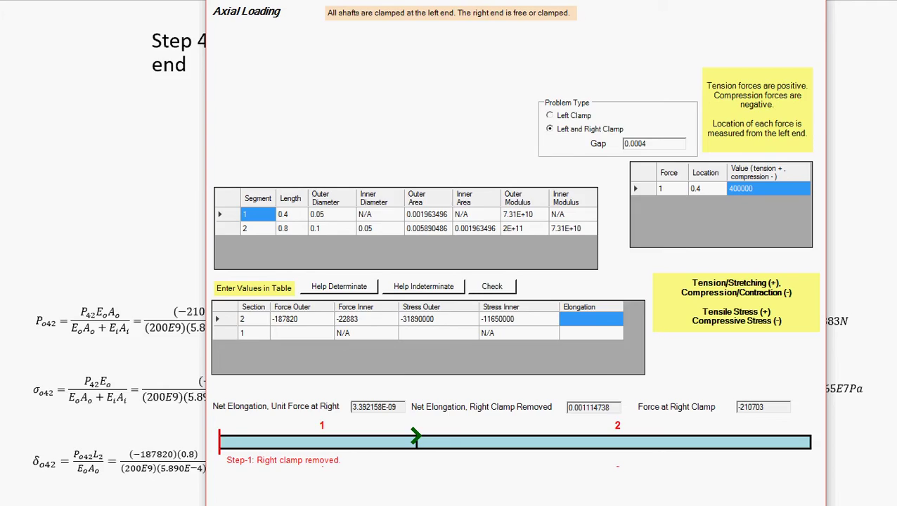
{"action": "left_click_drag", "start_coordinate": [529, 0], "coordinate": [8, 0]}
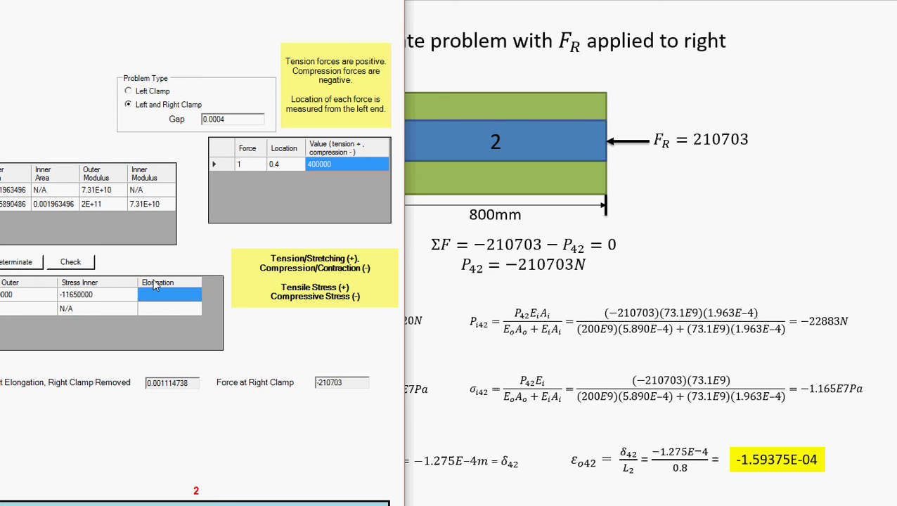
{"action": "type", "text": "-0.0001275"}
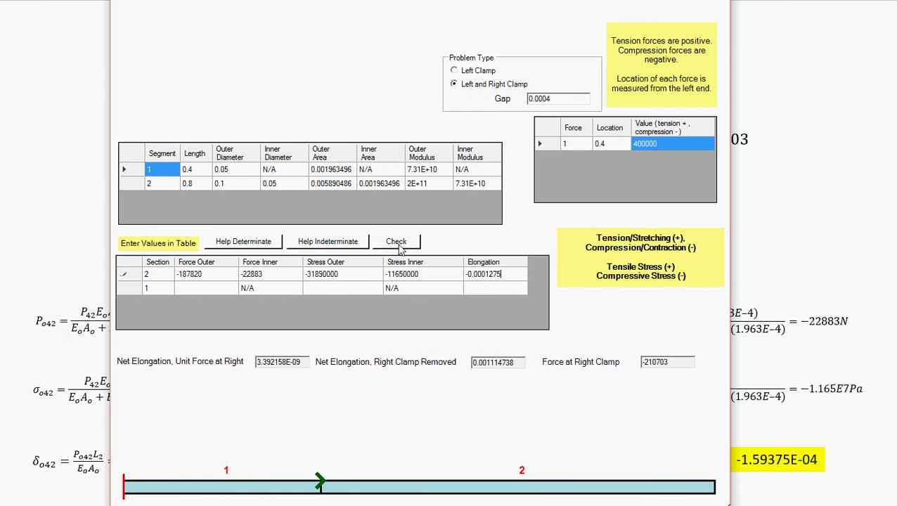
{"action": "left_click", "coordinate": [399, 248]}
Step: Enter 189297 as section 1's outer force
{"action": "left_click", "coordinate": [456, 298]}
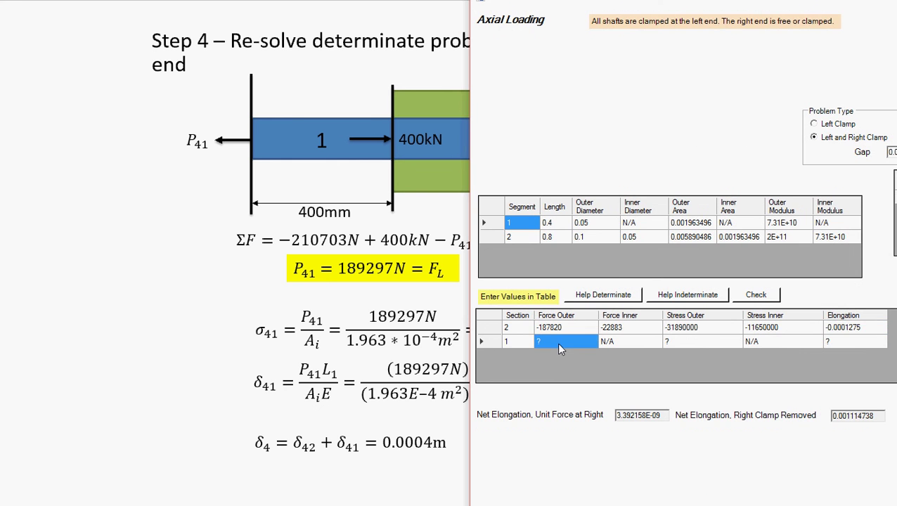
{"action": "type", "text": "189297"}
{"action": "left_click", "coordinate": [695, 344]}
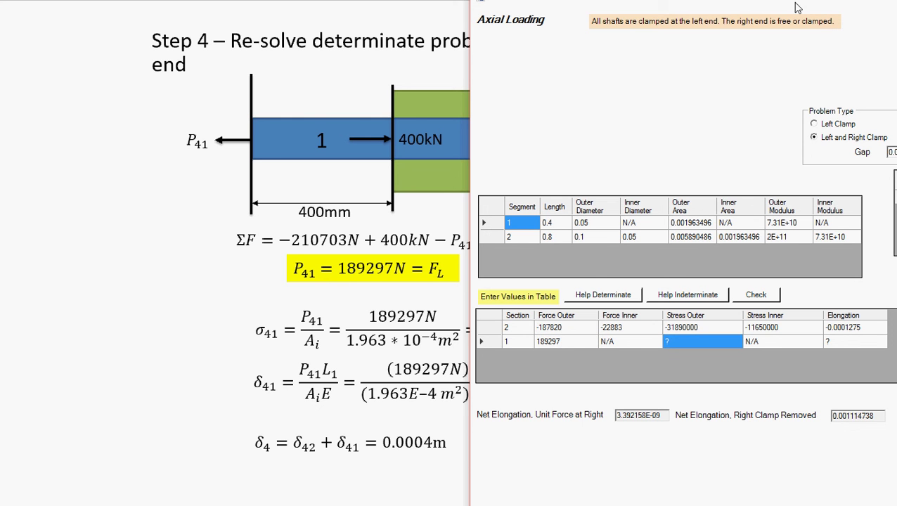
{"action": "left_click_drag", "start_coordinate": [618, 4], "coordinate": [790, 153]}
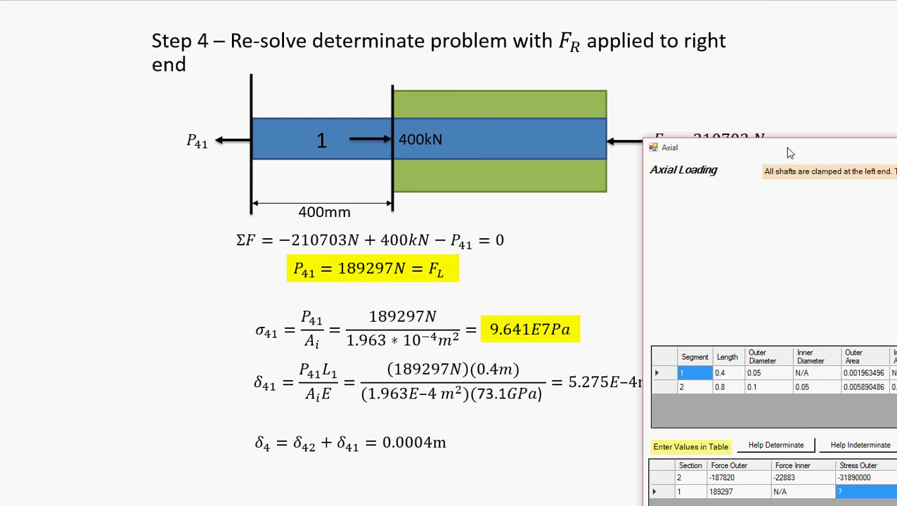
{"action": "left_click_drag", "start_coordinate": [789, 152], "coordinate": [0, 0]}
Step: Enter section 1's outer stress 96410000 and elongation 0.0005275, then check the solution
{"action": "type", "text": "96410000"}
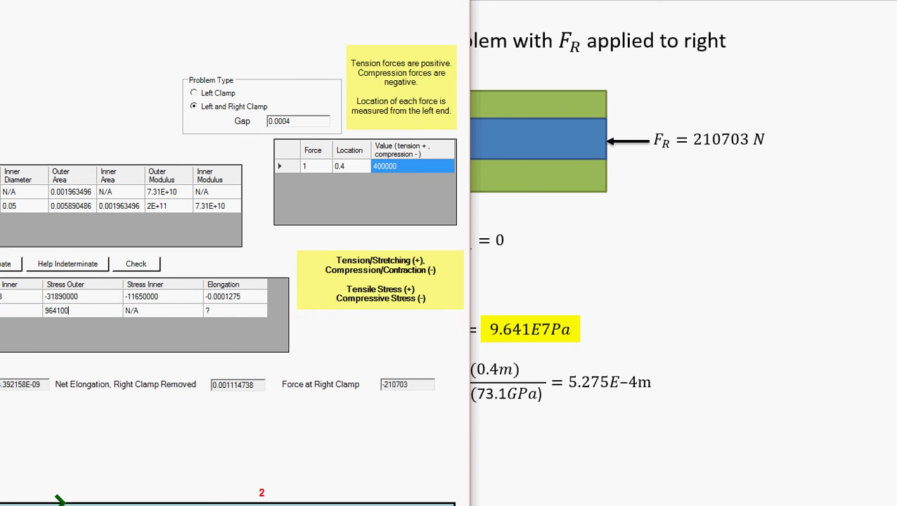
{"action": "left_click", "coordinate": [233, 306]}
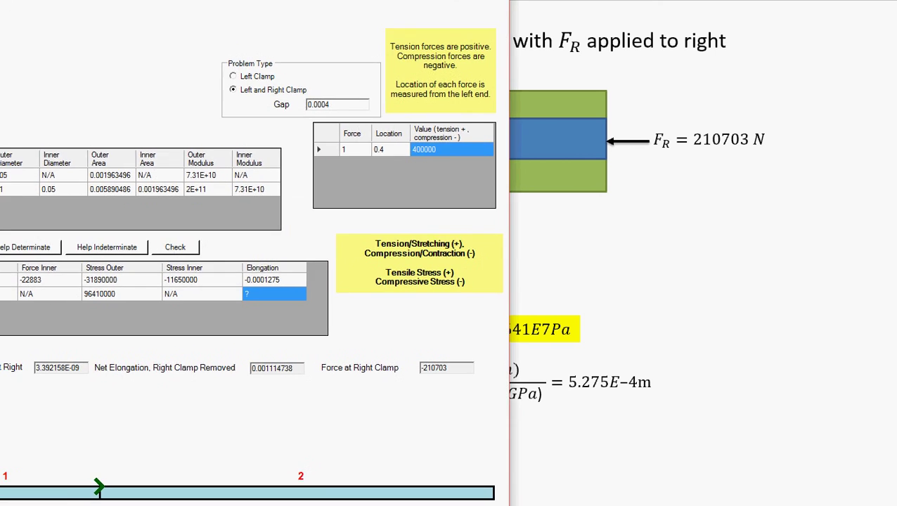
{"action": "type", "text": "0.000"}
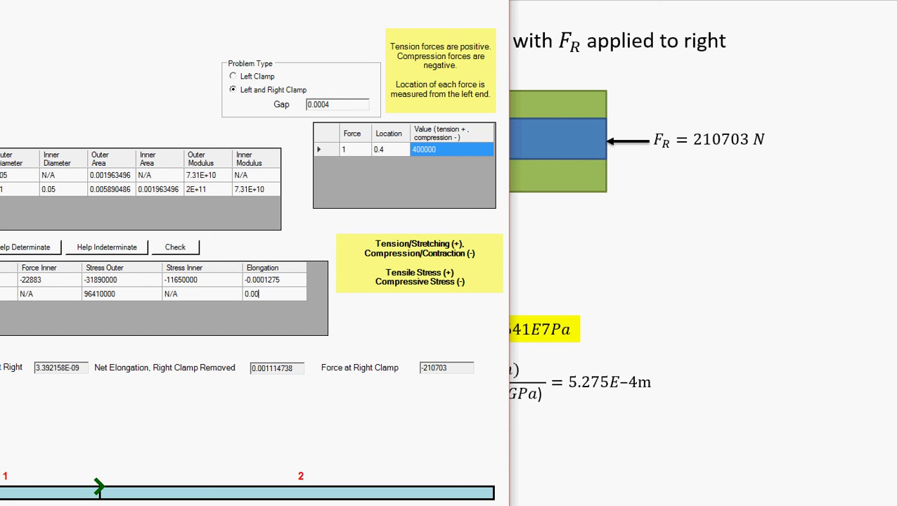
{"action": "type", "text": "5275"}
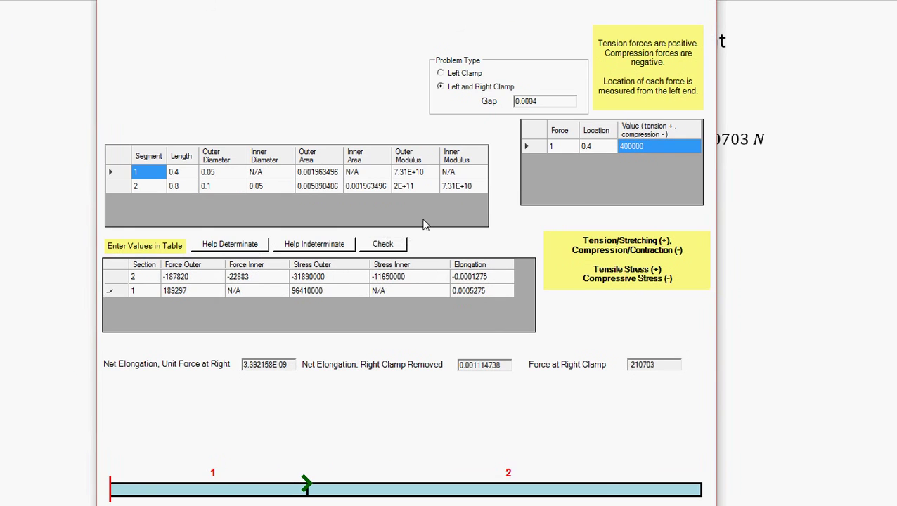
{"action": "left_click", "coordinate": [175, 247]}
Step: Accept the Solution Completed message so the net elongation of 0.0004 appears
{"action": "left_click", "coordinate": [156, 281]}
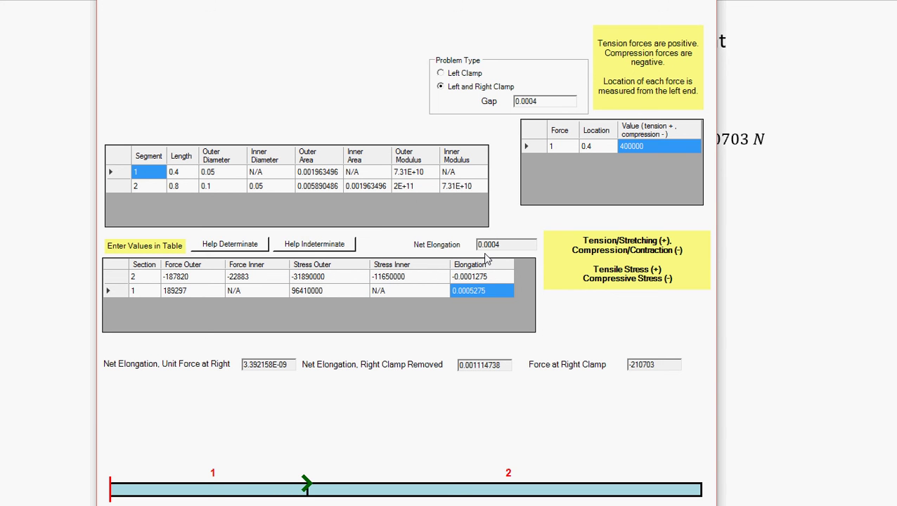